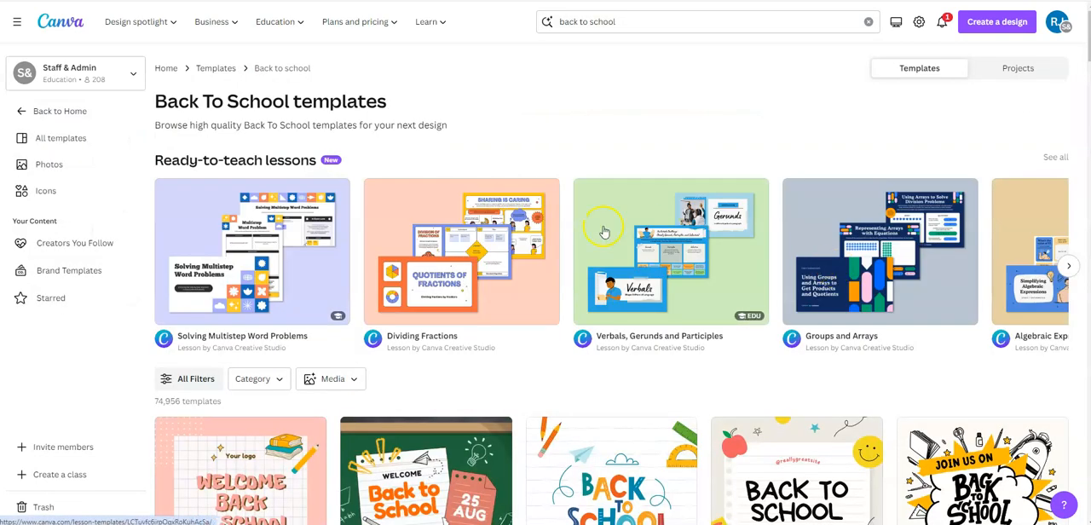
# Step: Filter the back to school templates by the Education resource type Presentations
pyautogui.scroll(-1, 602, 232)
pyautogui.scroll(-2, 682, 247)
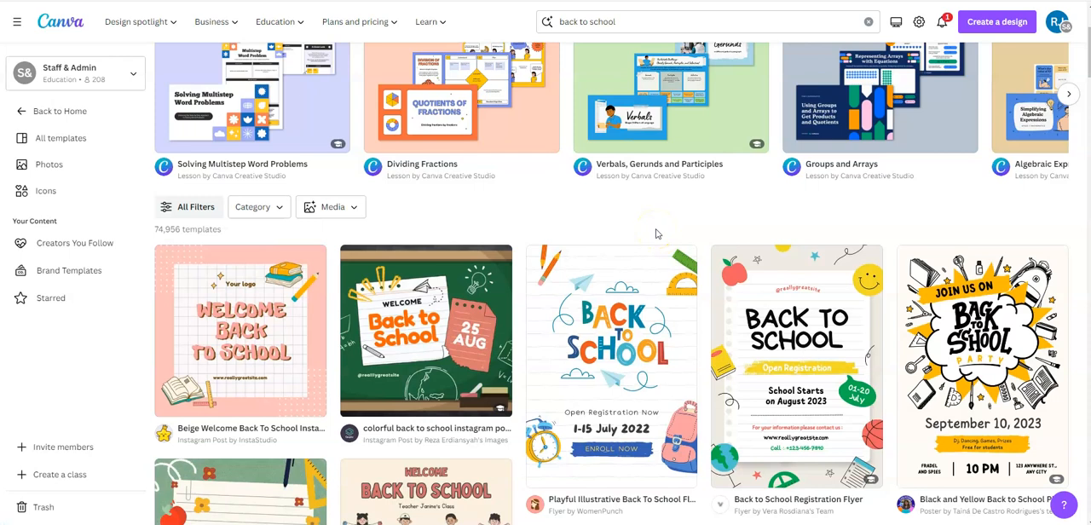
pyautogui.scroll(-2, 657, 233)
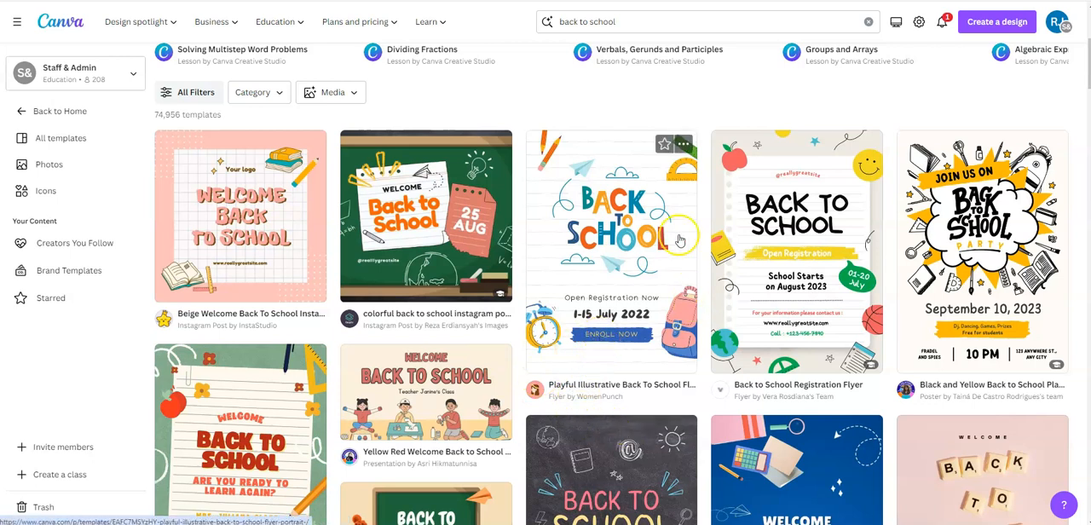
pyautogui.scroll(1, 527, 465)
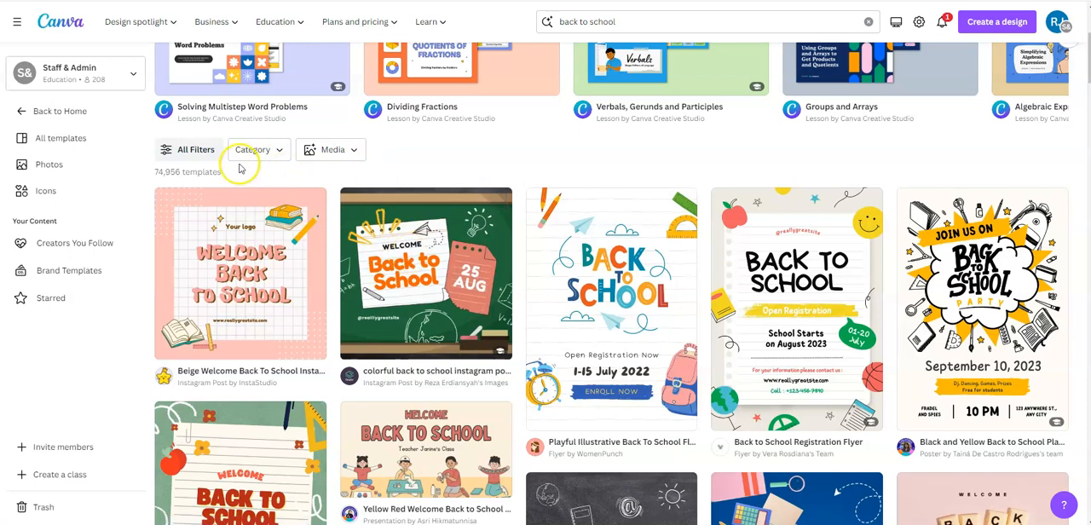
pyautogui.scroll(3, 223, 175)
pyautogui.click(275, 262)
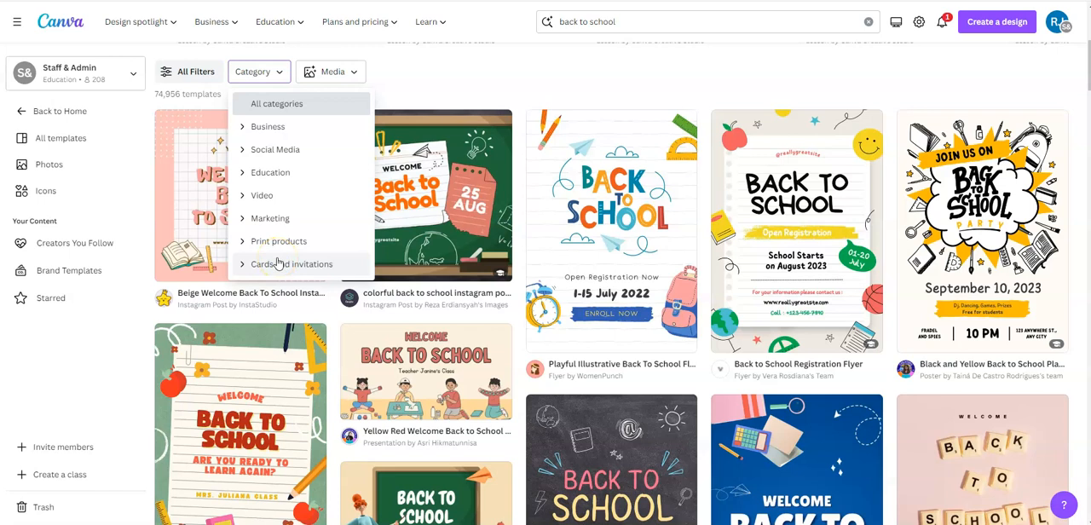
pyautogui.click(245, 173)
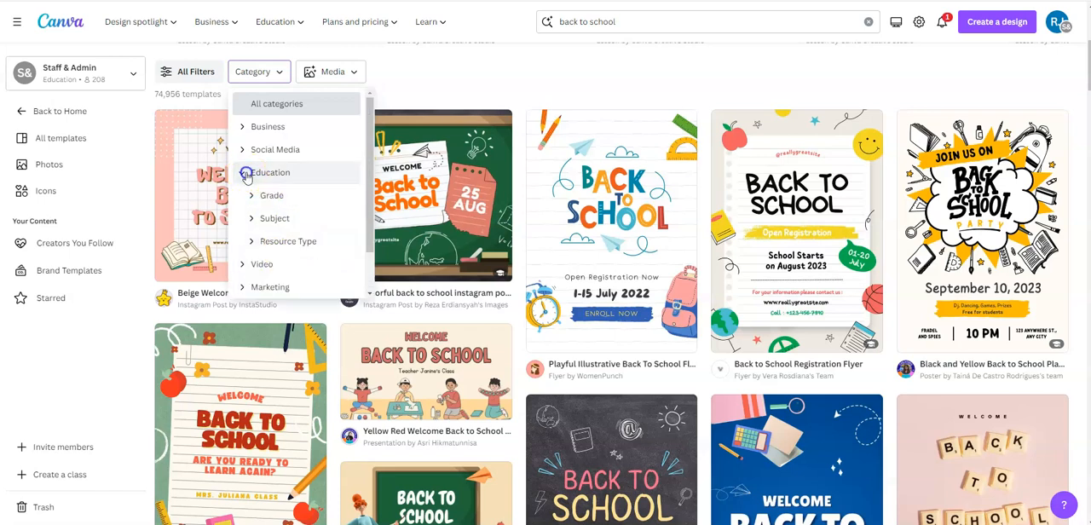
pyautogui.click(299, 245)
pyautogui.click(280, 245)
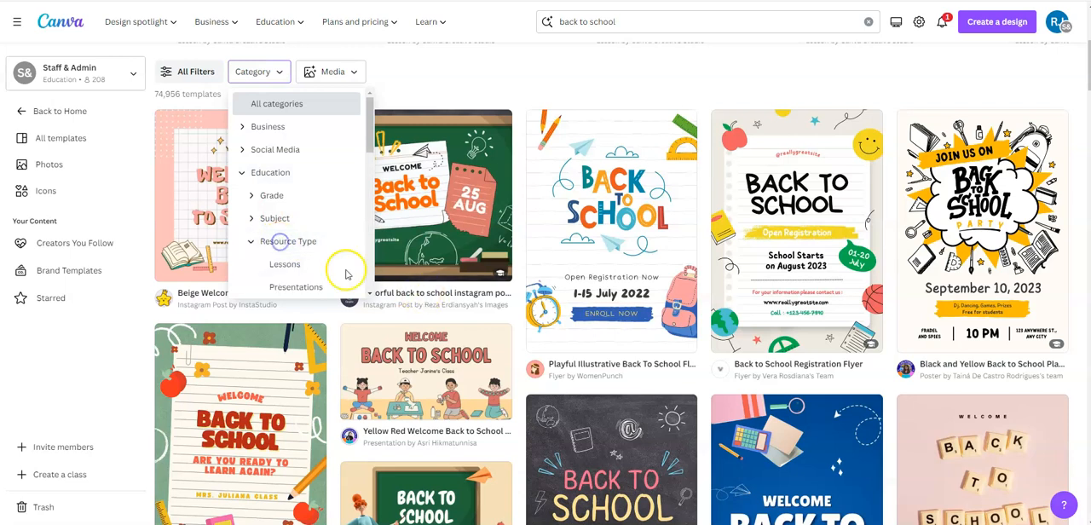
pyautogui.scroll(-1, 317, 240)
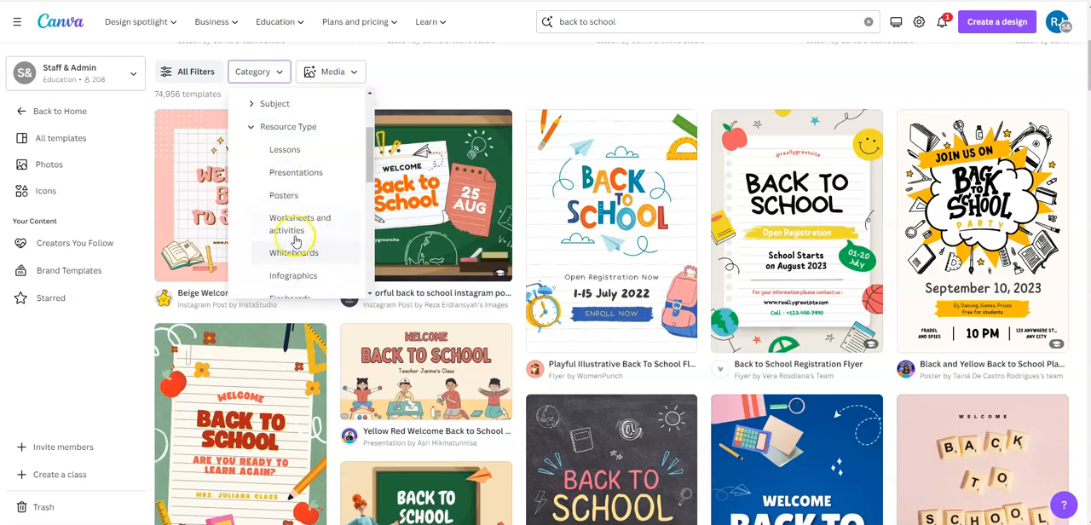
pyautogui.click(296, 173)
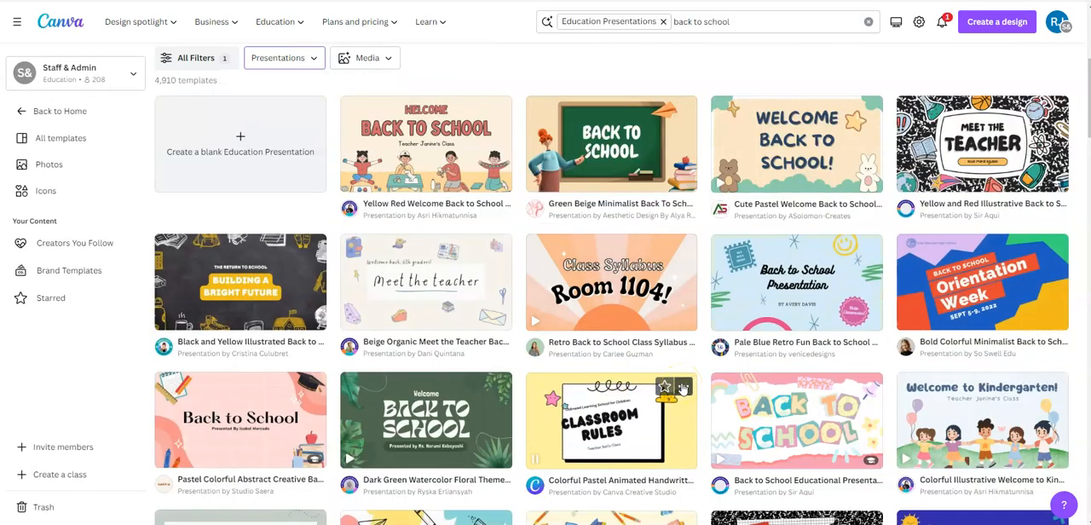
# Step: Preview the Beige Organic Meet the Teacher template, checking its second and third pages and the similar templates
pyautogui.scroll(2, 528, 352)
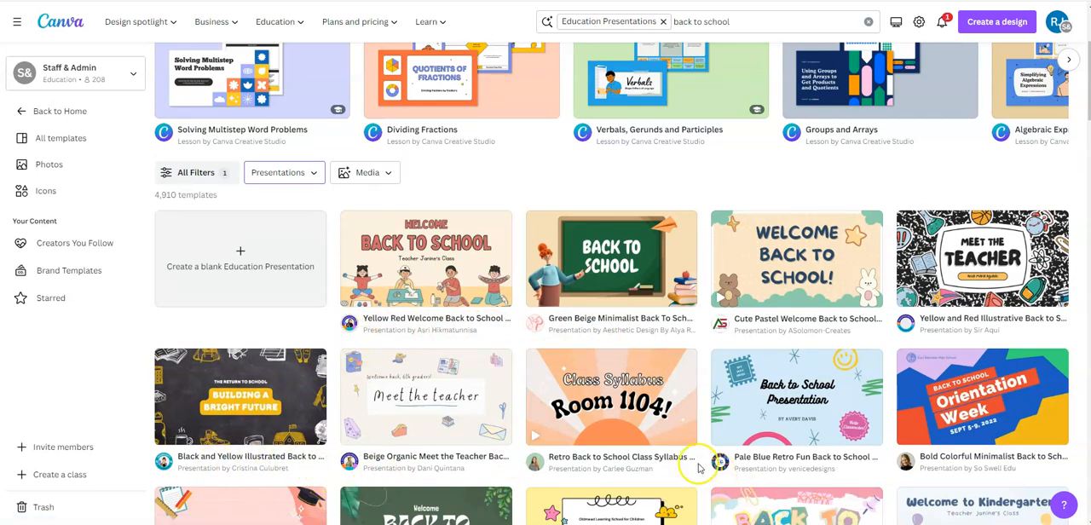
pyautogui.scroll(1, 676, 452)
pyautogui.moveTo(137, 21)
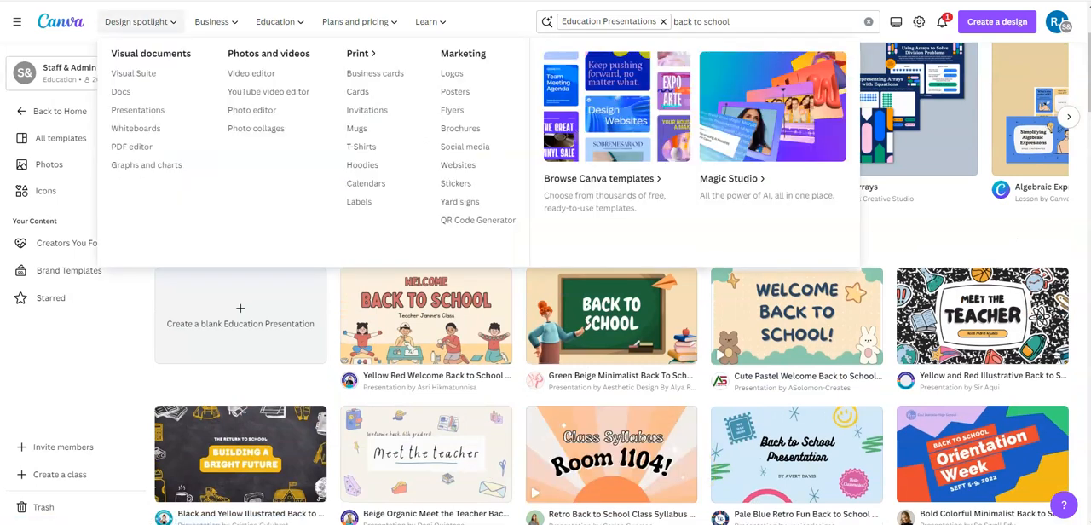
pyautogui.scroll(-1, 273, 190)
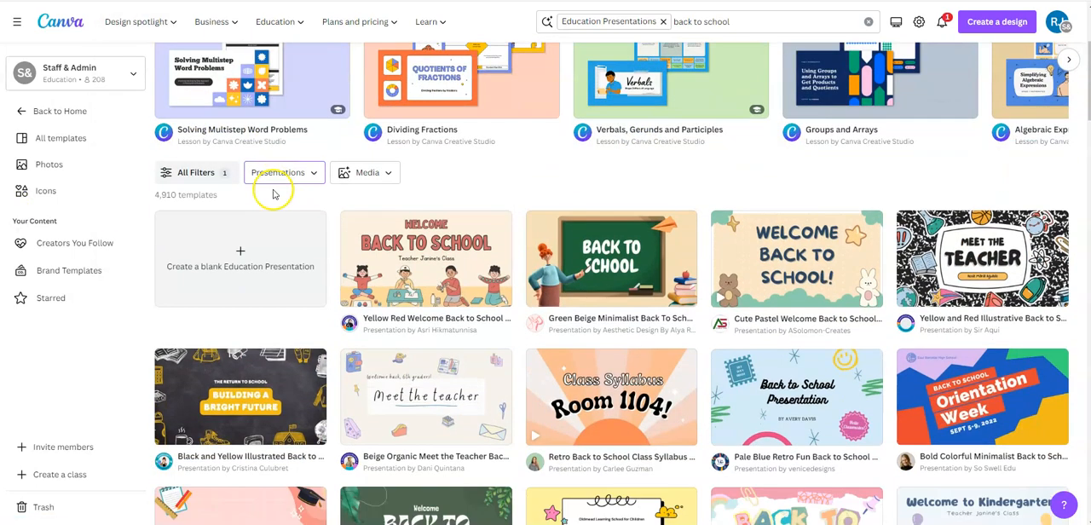
pyautogui.click(415, 395)
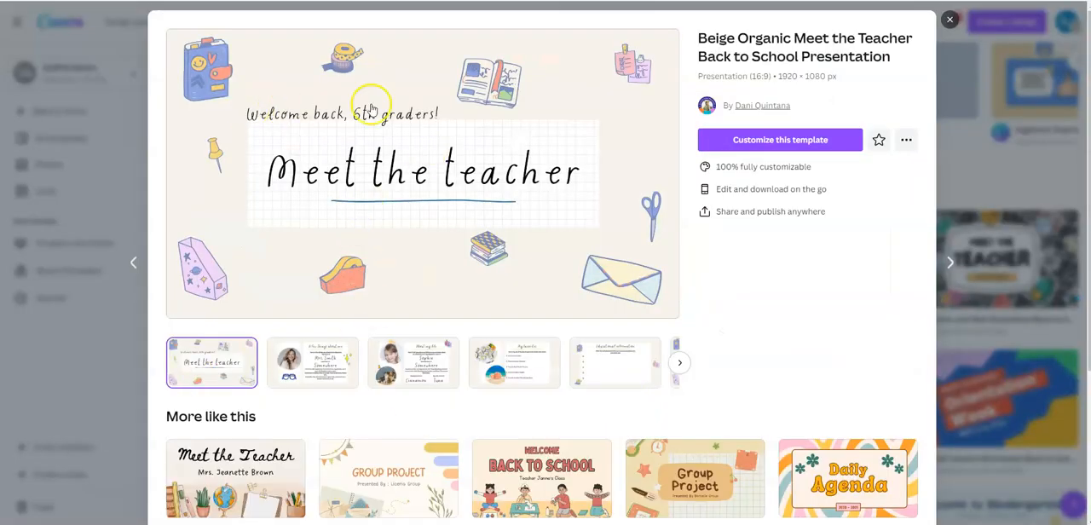
pyautogui.click(312, 363)
pyautogui.click(406, 384)
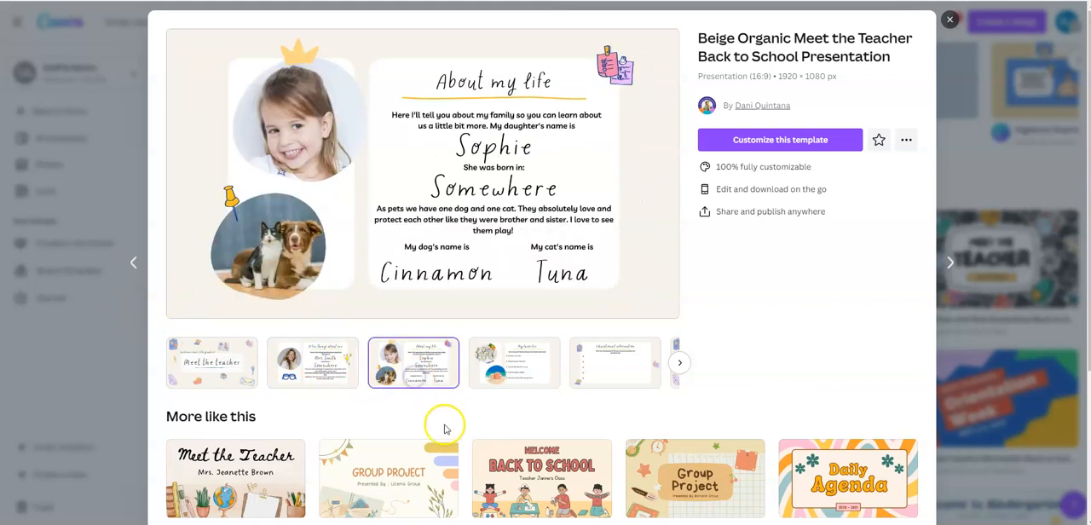
pyautogui.scroll(-1, 444, 314)
pyautogui.scroll(-2, 448, 322)
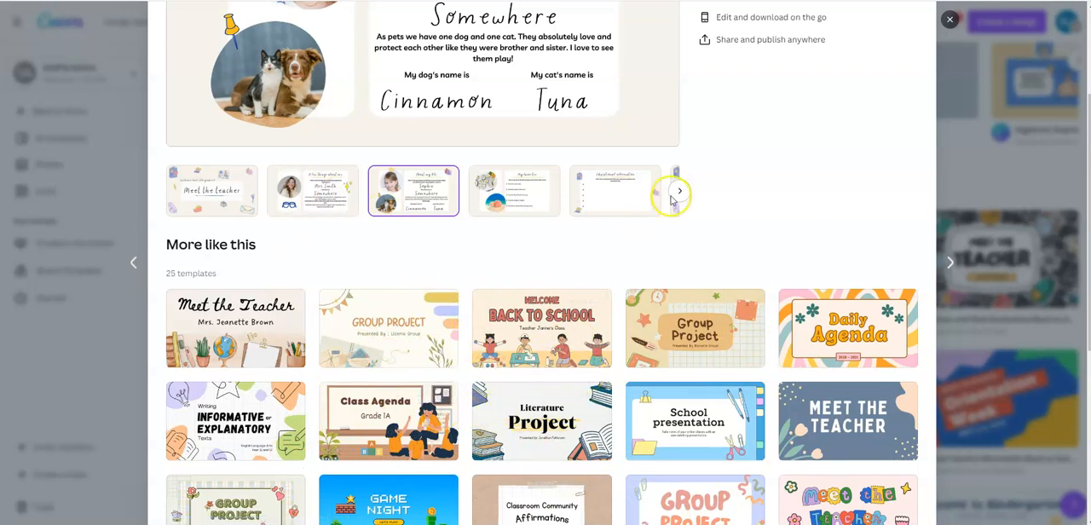
pyautogui.scroll(1, 733, 401)
pyautogui.scroll(2, 729, 424)
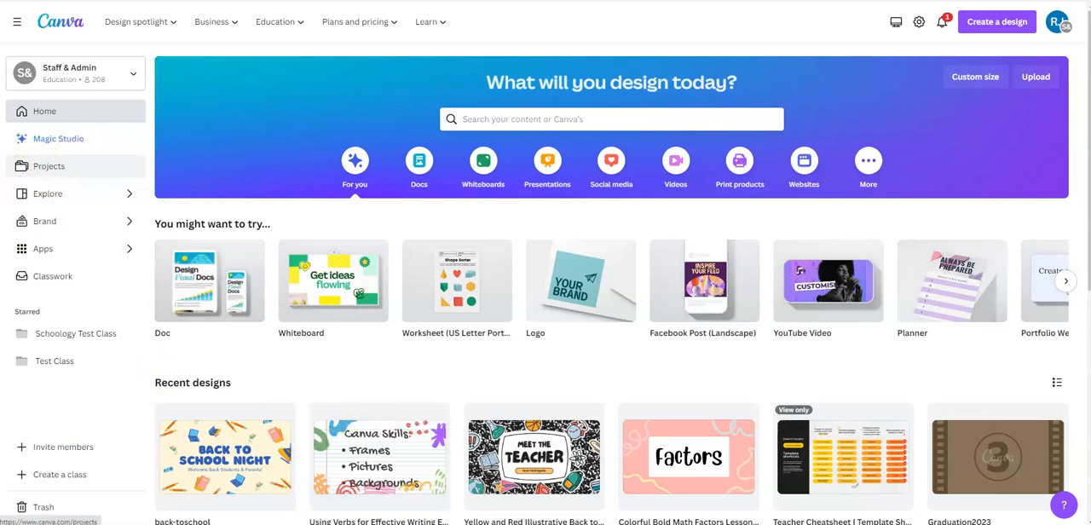
# Step: Open the back-toschool presentation from the recent designs in Projects
pyautogui.click(49, 169)
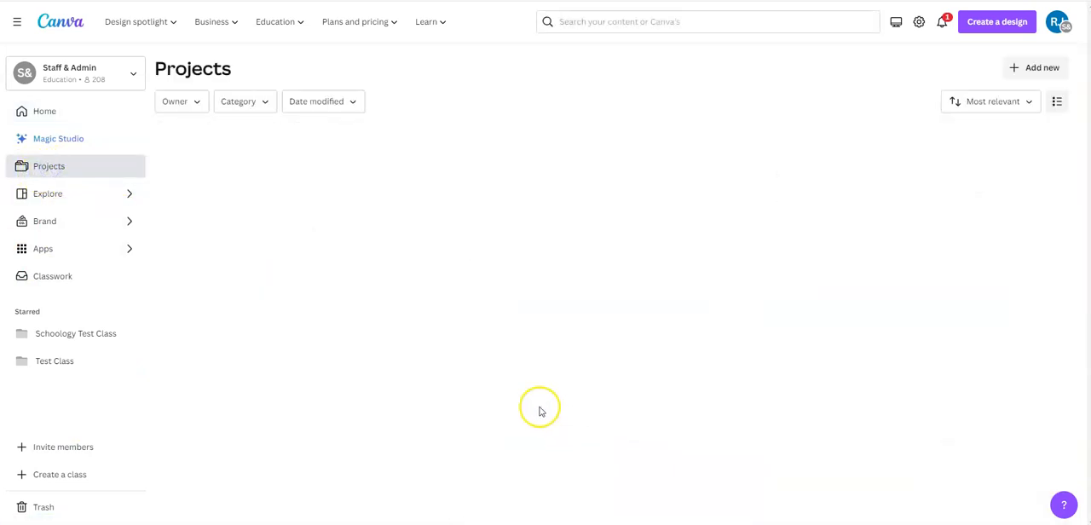
pyautogui.scroll(-2, 284, 149)
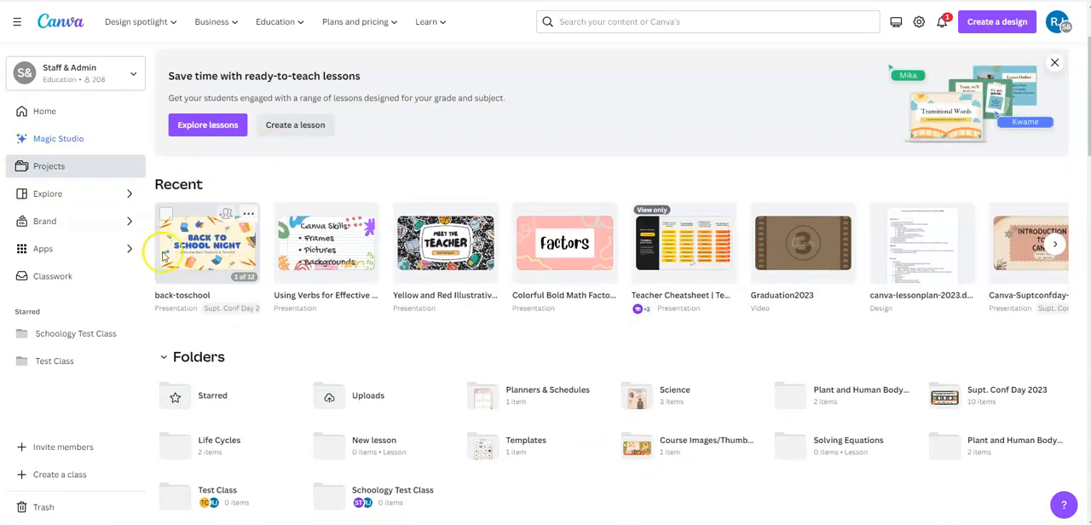
pyautogui.scroll(-2, 376, 264)
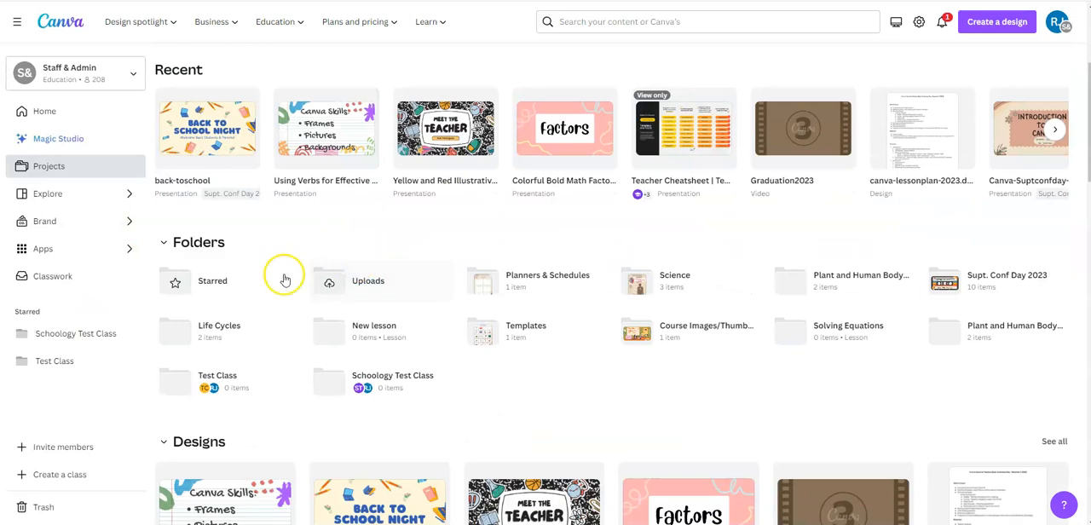
pyautogui.click(195, 132)
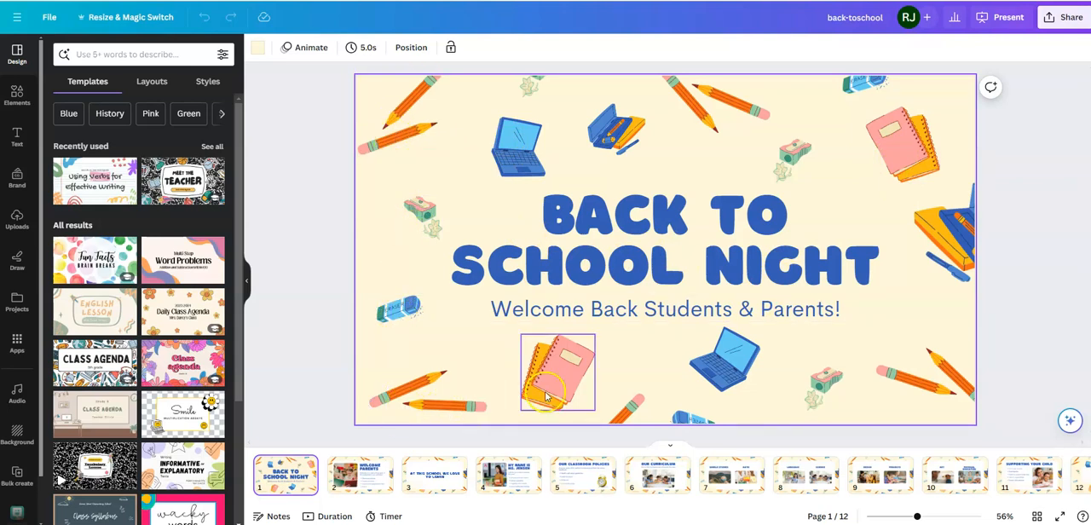
# Step: Shift the laptop graphic below the subtitle on page 1 slightly to the right
pyautogui.click(818, 388)
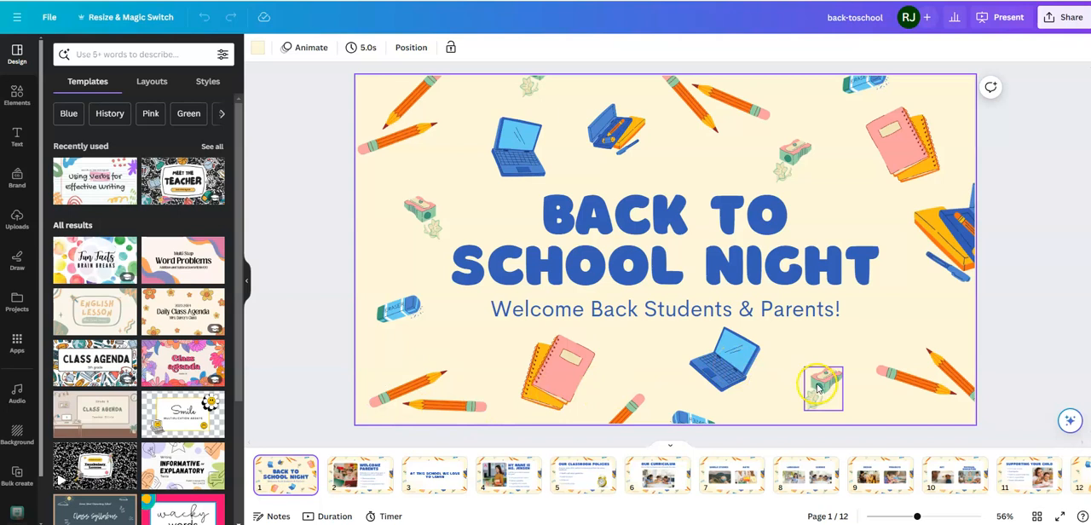
pyautogui.click(737, 367)
pyautogui.moveTo(737, 357)
pyautogui.mouseDown()
pyautogui.moveTo(702, 341)
pyautogui.moveTo(665, 351)
pyautogui.moveTo(742, 356)
pyautogui.mouseUp()
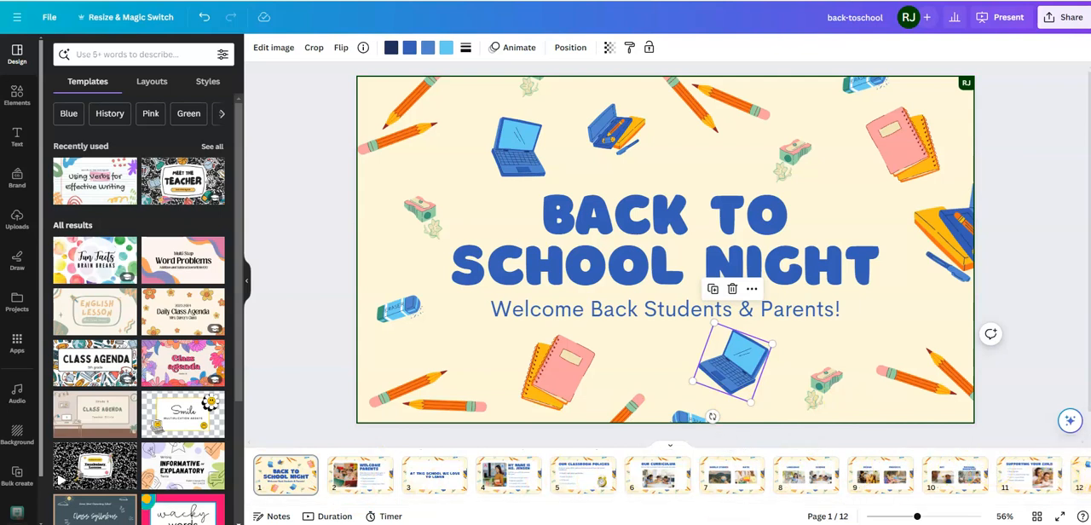
# Step: Replace the sample teacher's name in the page 4 heading with the presenting teacher's title and surname
pyautogui.click(357, 474)
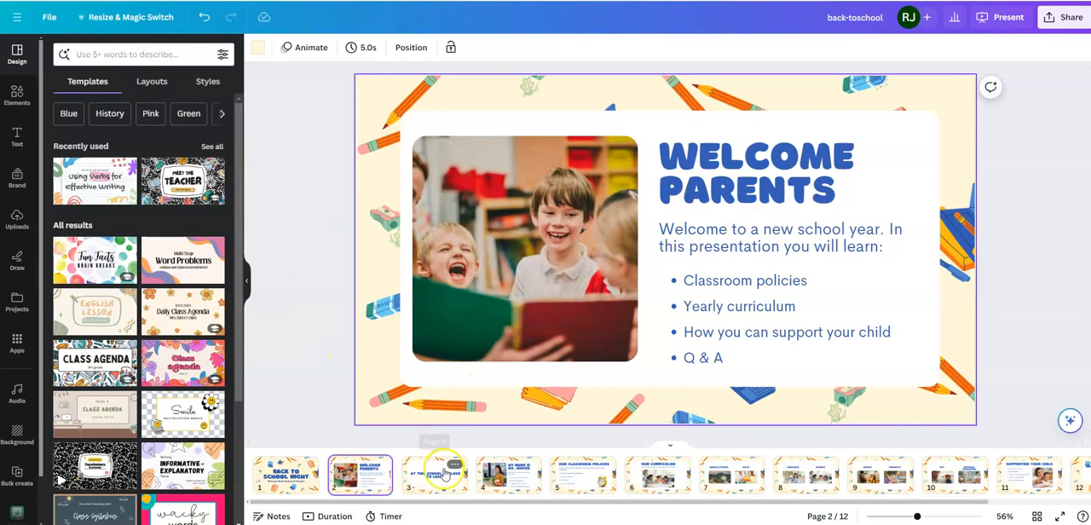
pyautogui.click(505, 476)
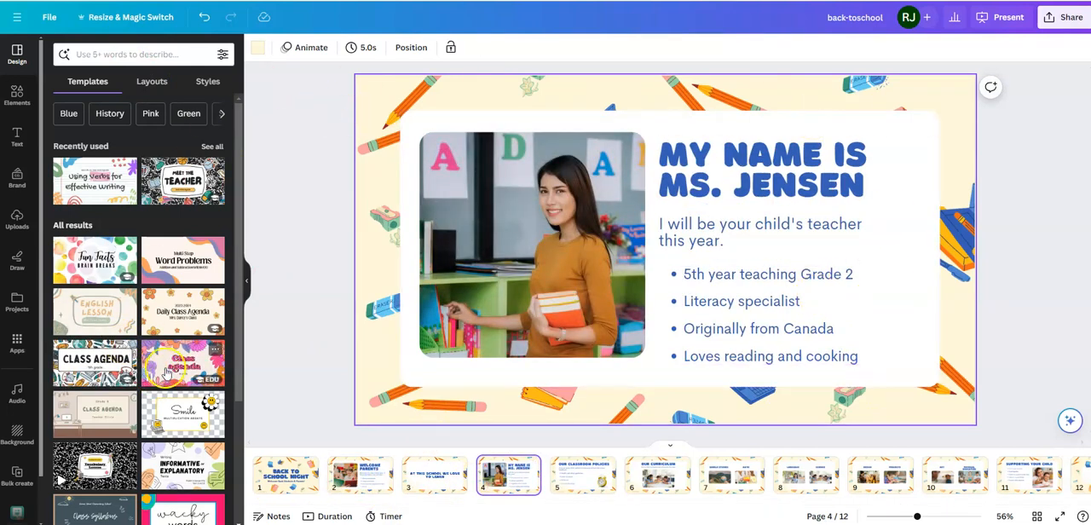
pyautogui.click(746, 166)
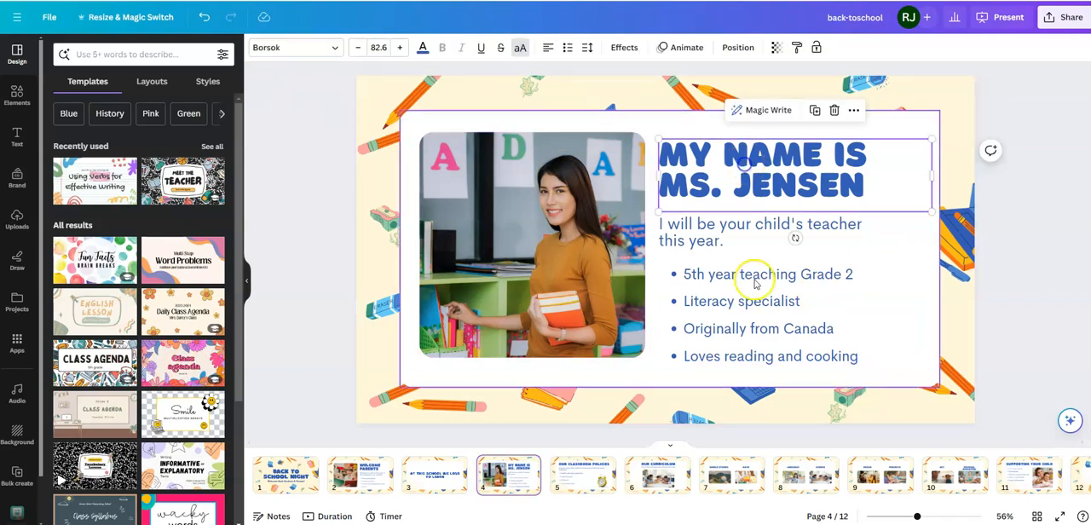
pyautogui.click(770, 232)
pyautogui.click(766, 194)
pyautogui.doubleClick(766, 194)
pyautogui.moveTo(870, 188); pyautogui.dragTo(663, 194)
pyautogui.write('M')
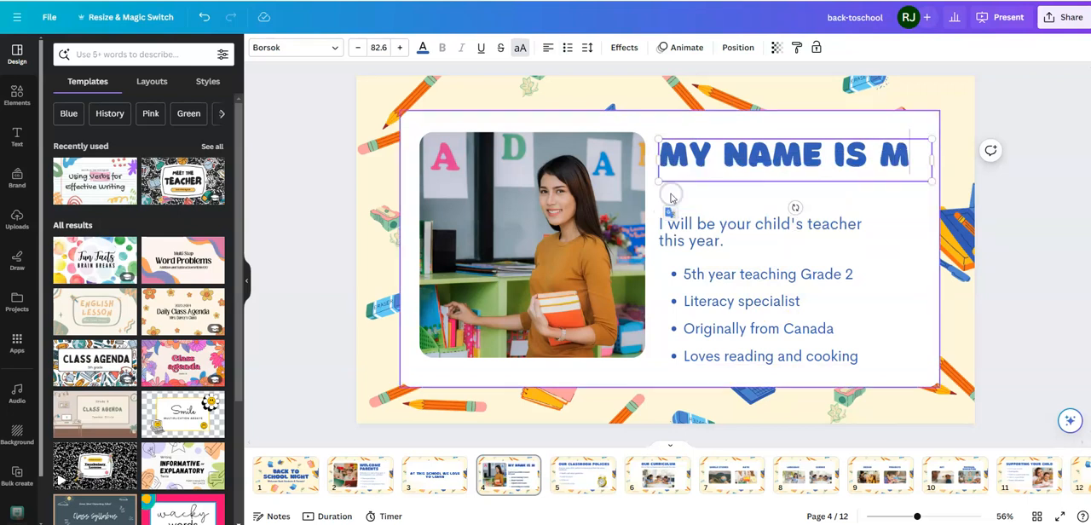
pyautogui.write('S. ROBINSON')
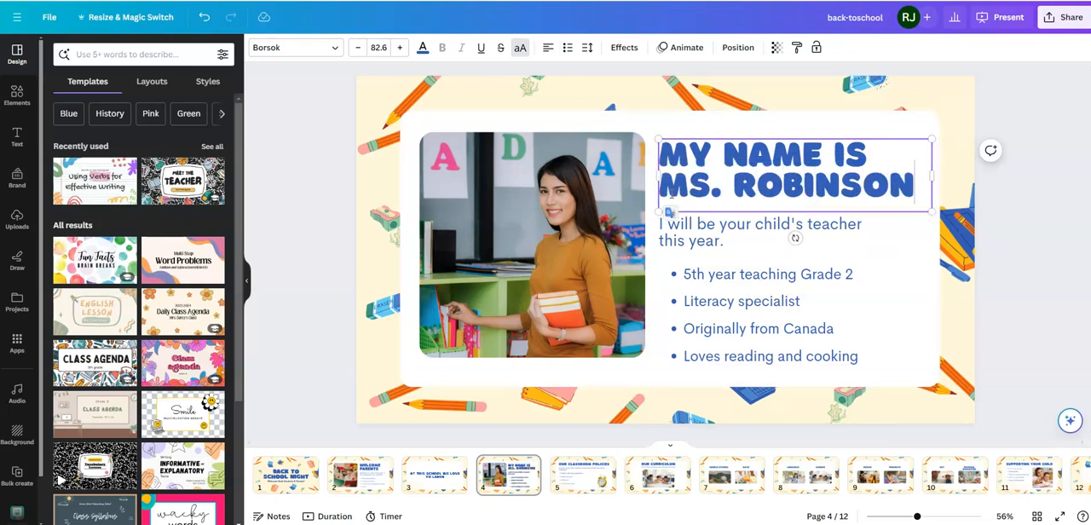
# Step: Delete the teacher photo and its empty frame from page 4
pyautogui.click(489, 243)
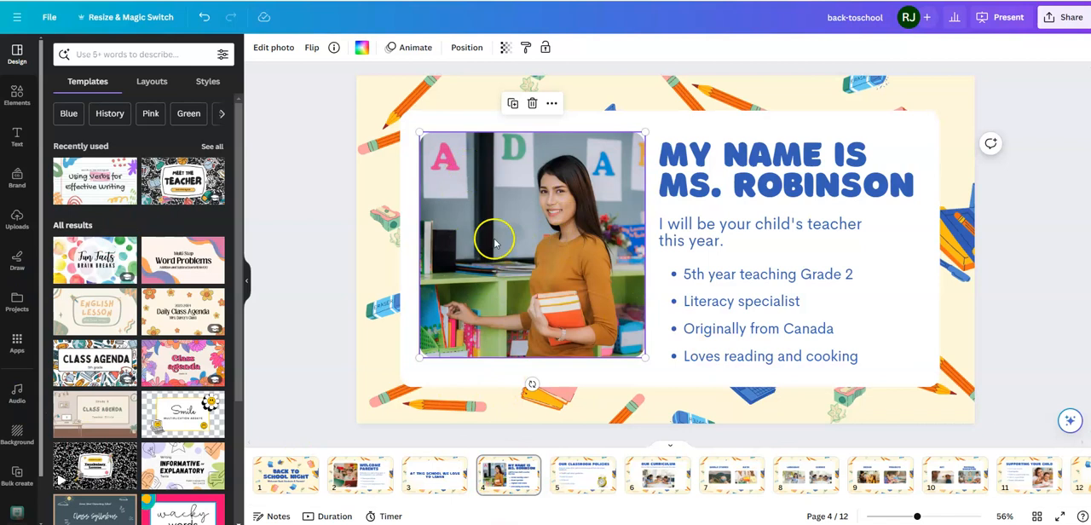
pyautogui.press('Delete')
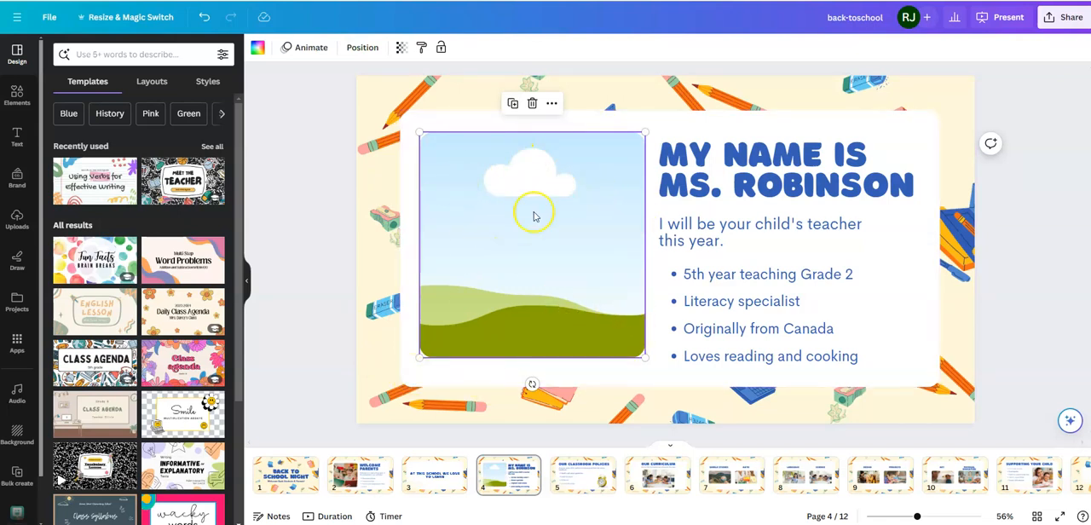
pyautogui.press('Delete')
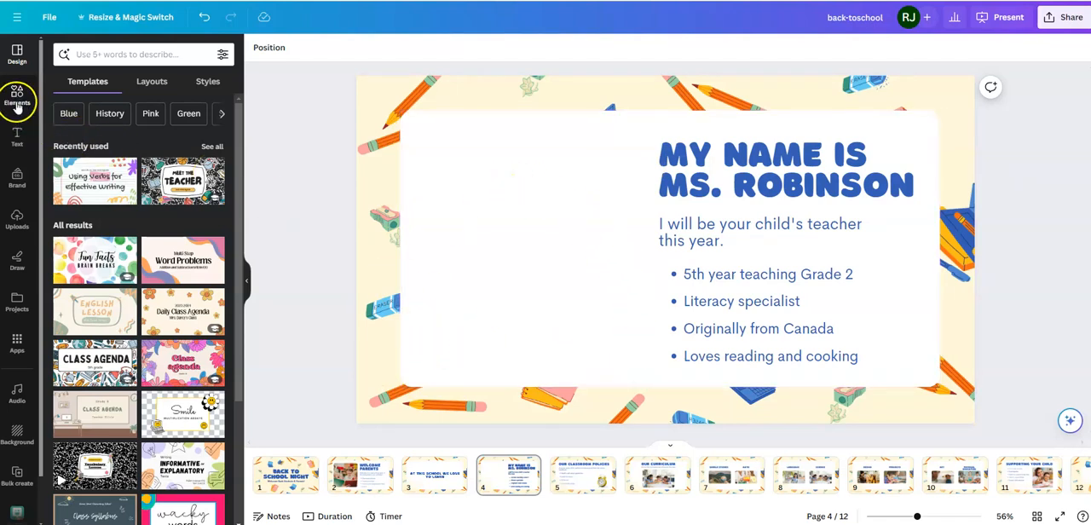
# Step: Open the full collection of frames among the design elements
pyautogui.click(17, 100)
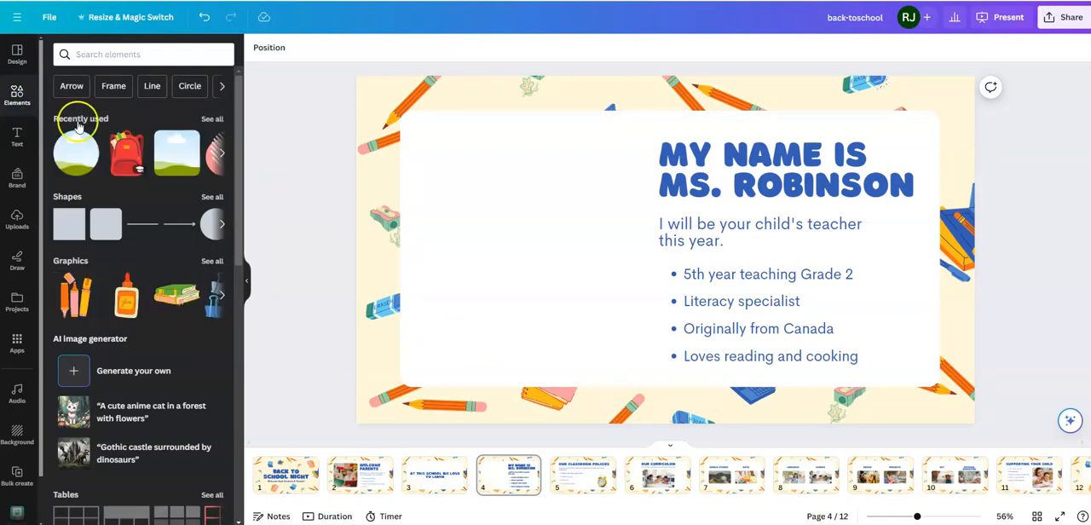
pyautogui.scroll(-5, 126, 180)
pyautogui.scroll(-8, 126, 180)
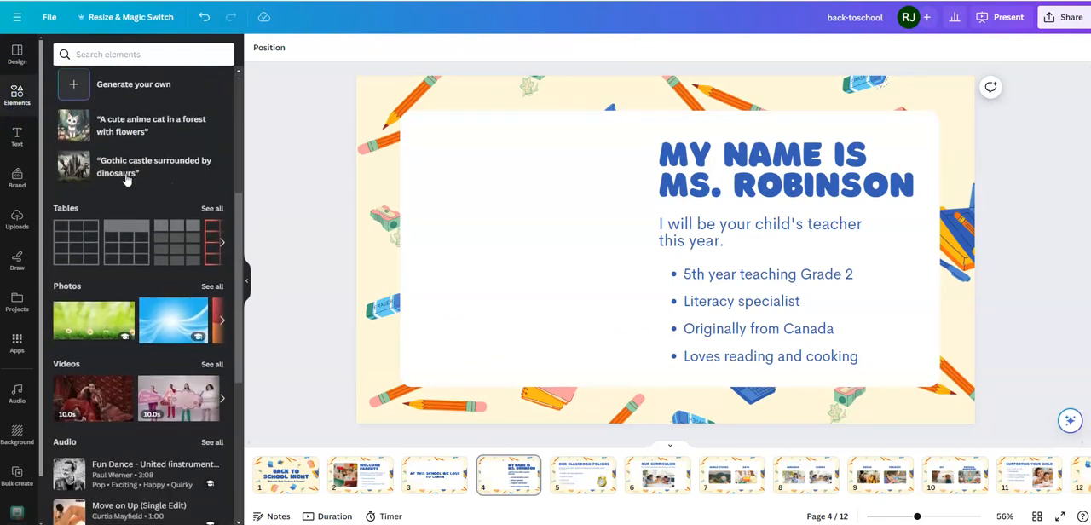
pyautogui.scroll(-5, 126, 180)
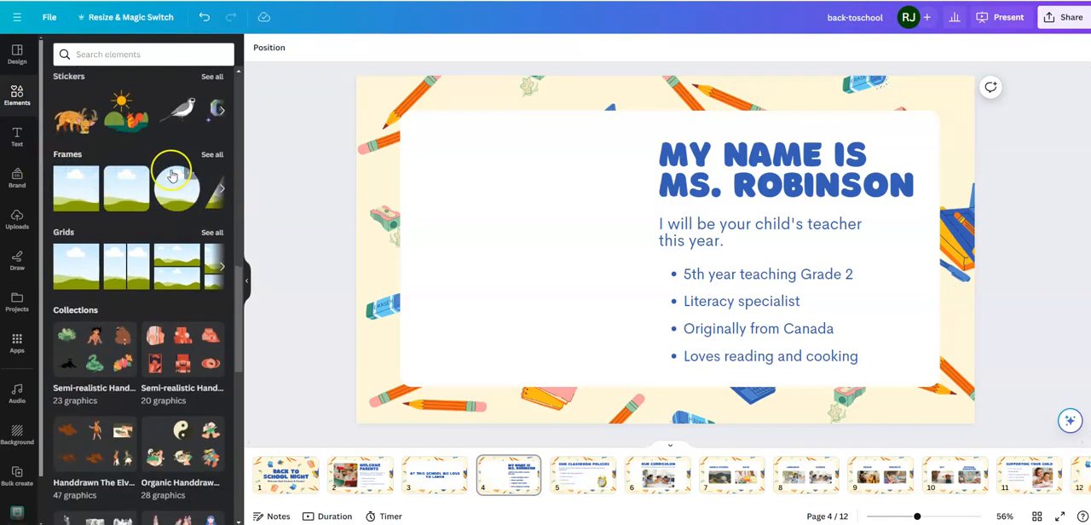
pyautogui.click(213, 154)
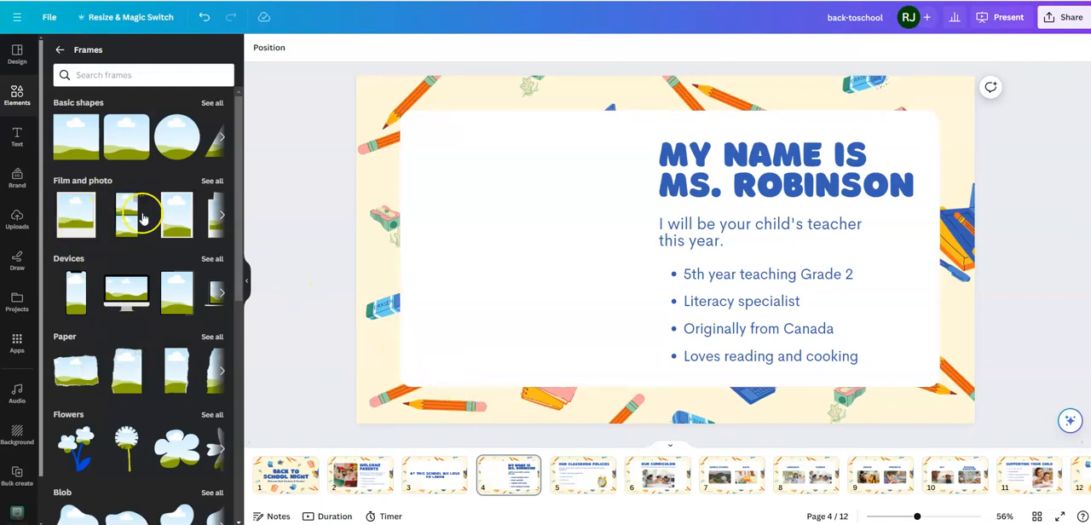
# Step: Add the single polaroid frame from Film and photo to the blank area beside page 4's text and enlarge it to fill the space
pyautogui.scroll(-1, 136, 215)
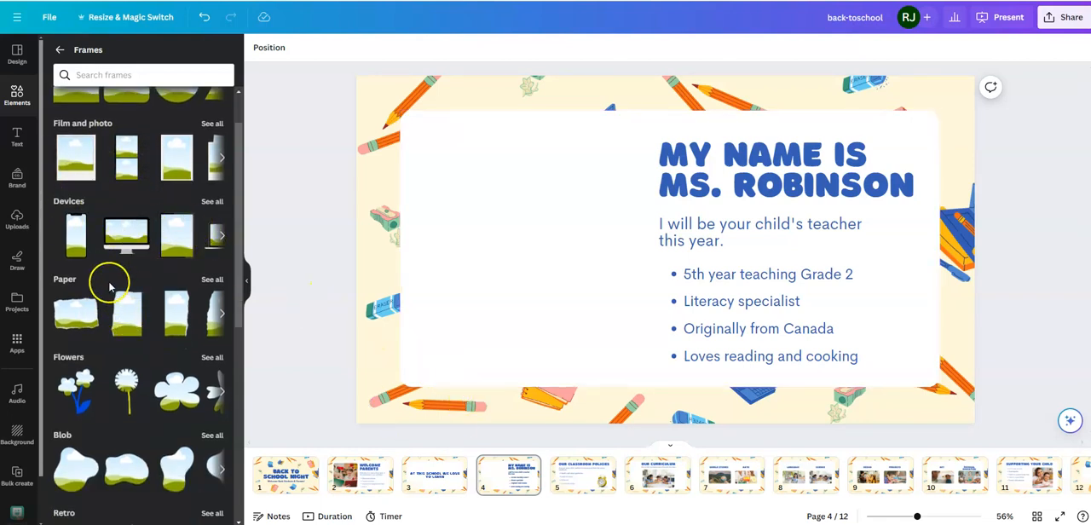
pyautogui.scroll(-2, 128, 304)
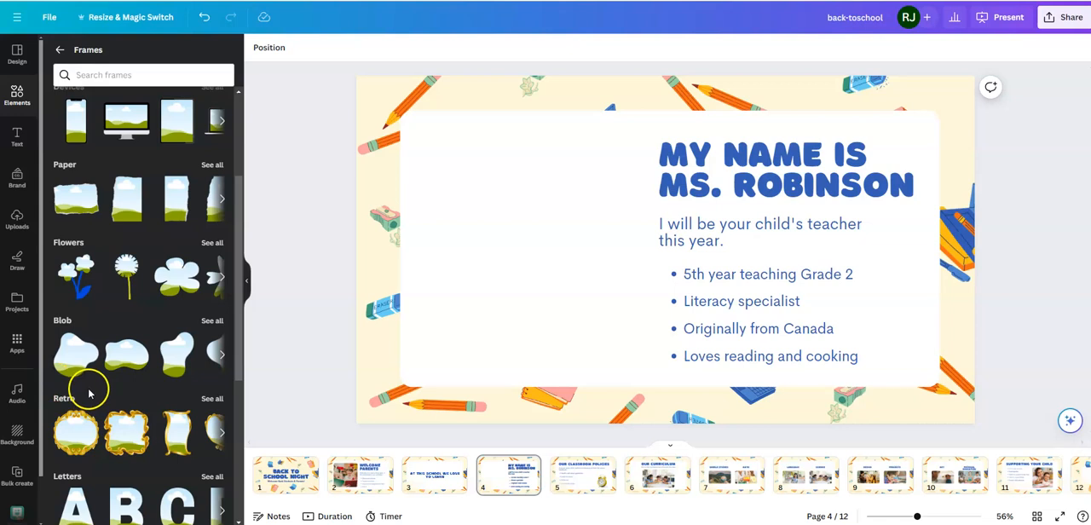
pyautogui.scroll(2, 68, 346)
pyautogui.scroll(1, 122, 324)
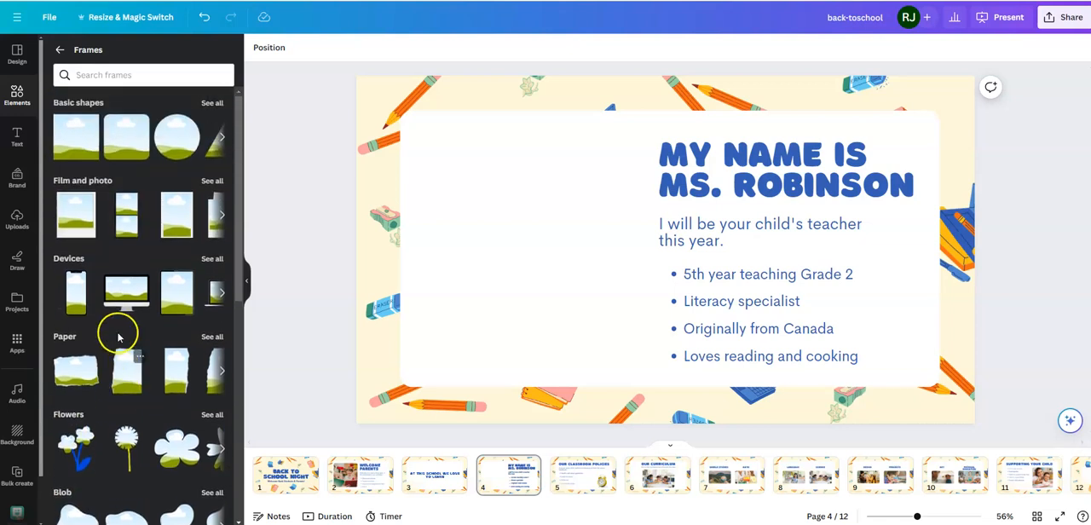
pyautogui.moveTo(77, 225); pyautogui.dragTo(459, 165)
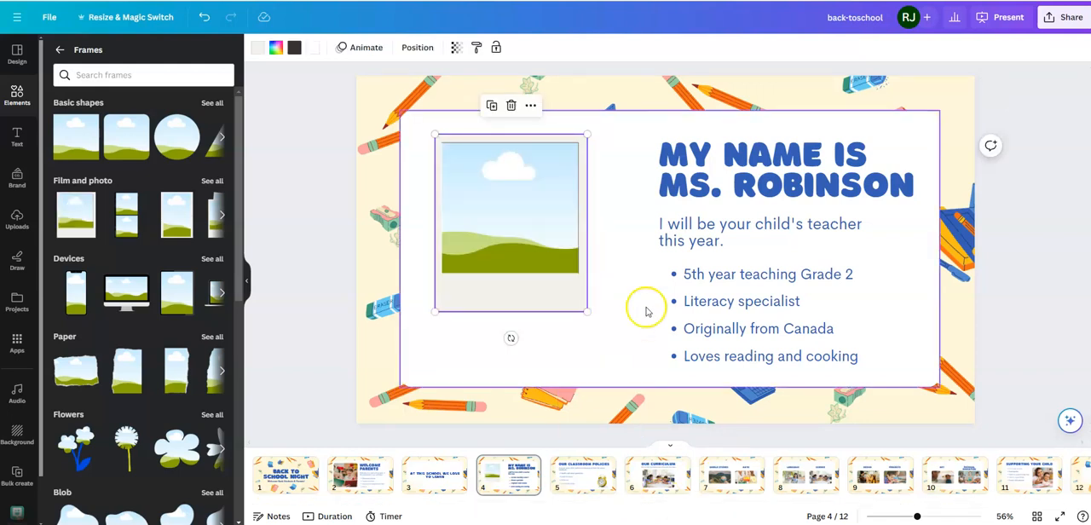
pyautogui.moveTo(586, 310); pyautogui.dragTo(625, 359)
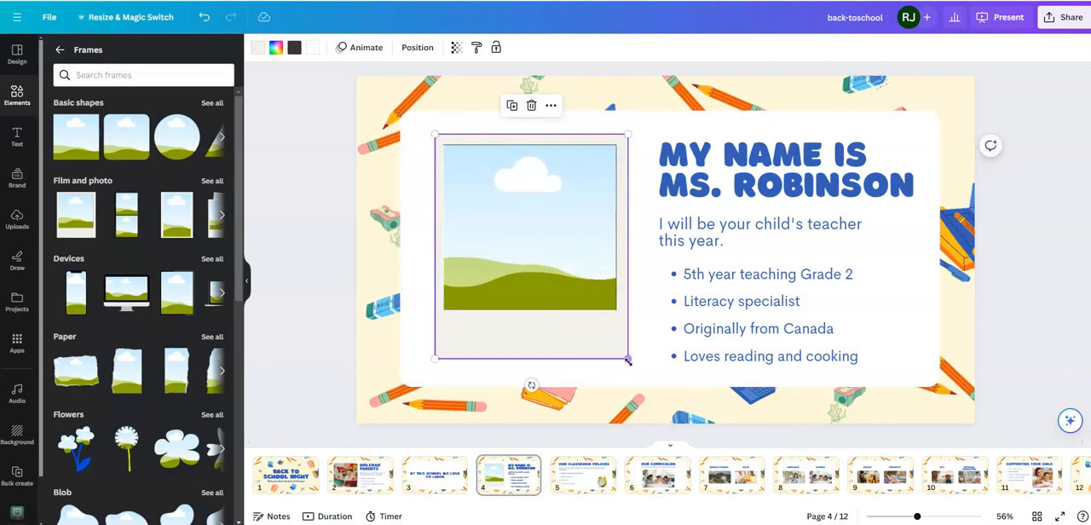
pyautogui.moveTo(548, 237); pyautogui.dragTo(538, 232)
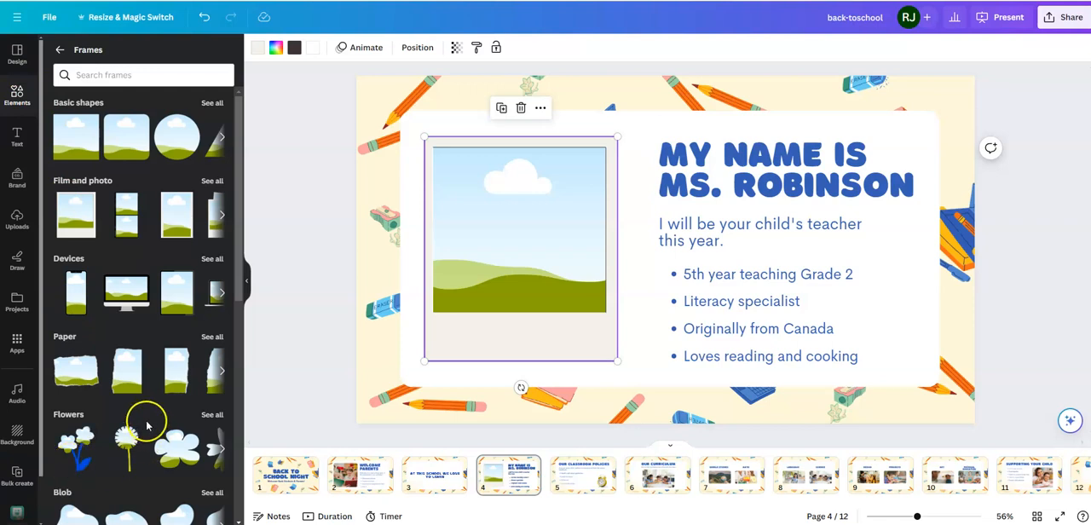
# Step: Open the uploaded images and look through the OneDrive folder for a file to upload, closing the file dialog without choosing one
pyautogui.click(19, 232)
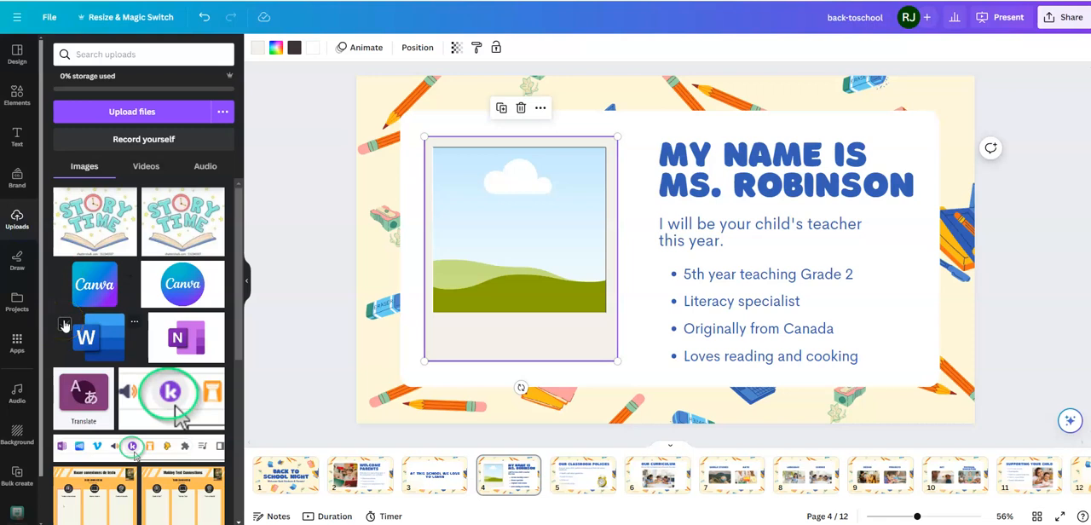
pyautogui.click(139, 116)
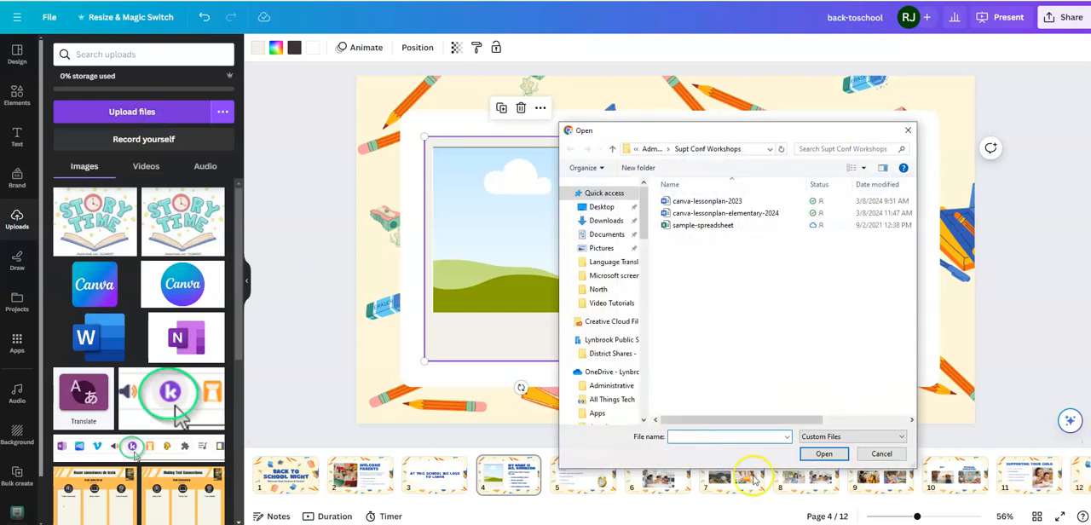
pyautogui.click(601, 372)
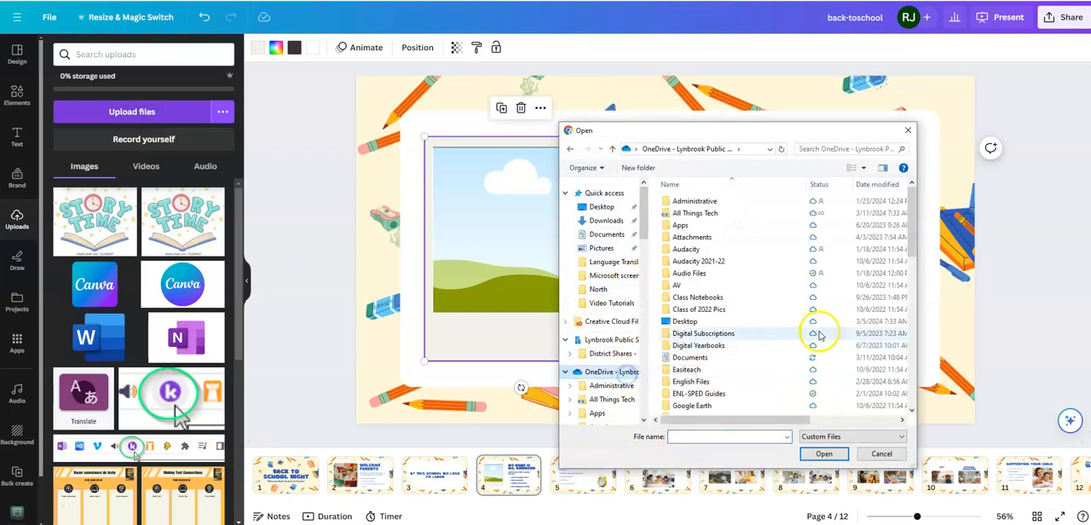
pyautogui.click(907, 132)
# Step: Fill the polaroid frame on page 4 with the uploaded portrait photo of the teacher in the red sweater
pyautogui.scroll(-10, 145, 224)
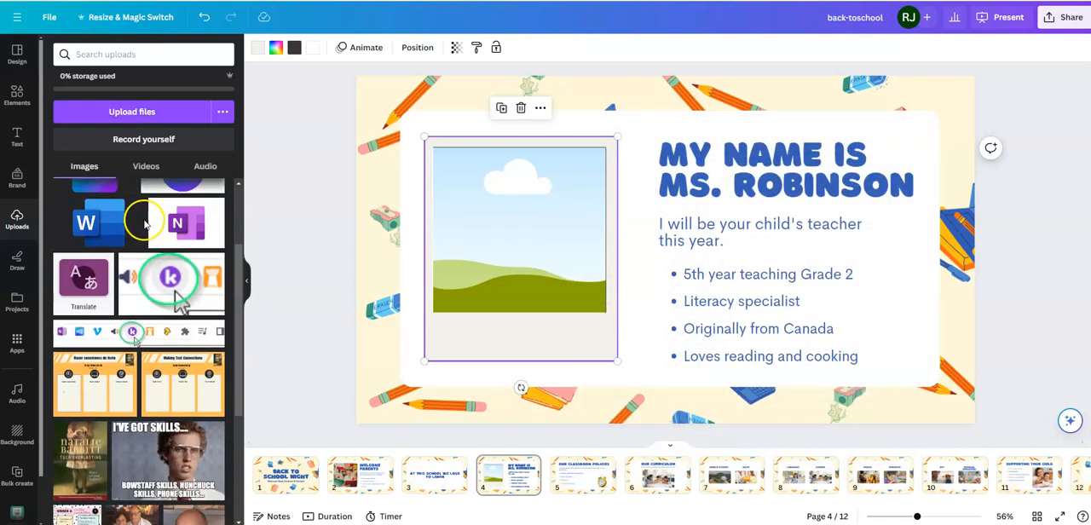
pyautogui.scroll(-5, 141, 224)
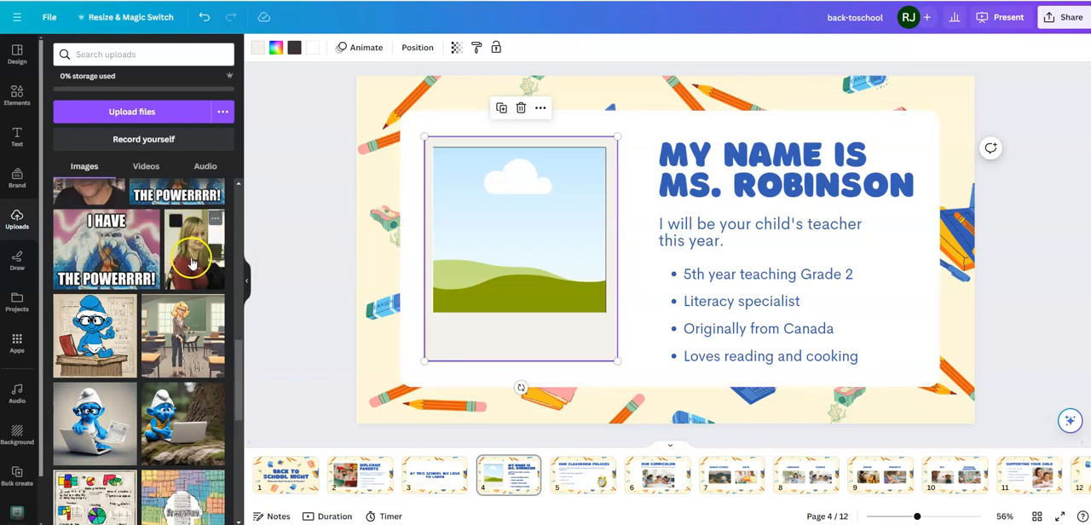
pyautogui.moveTo(205, 266); pyautogui.dragTo(474, 242)
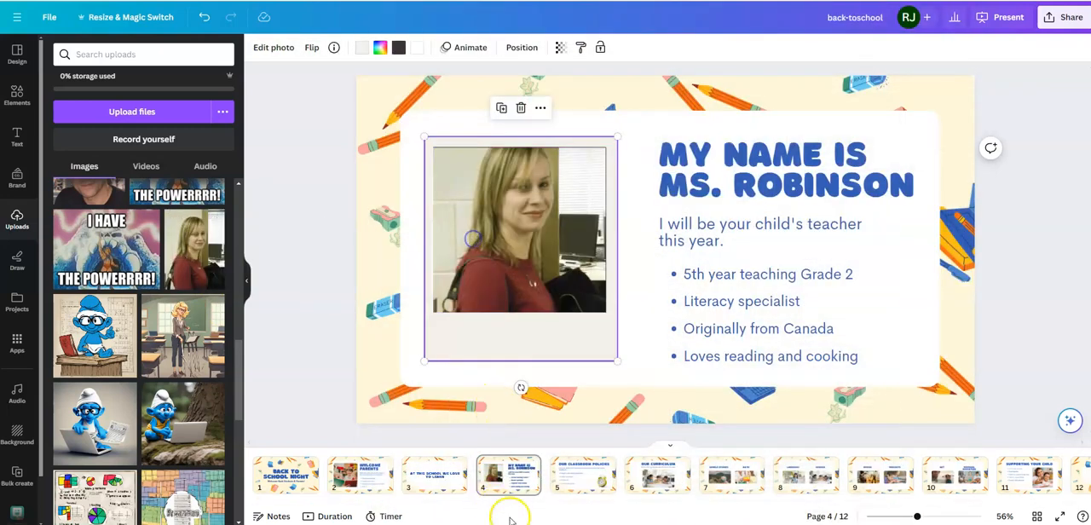